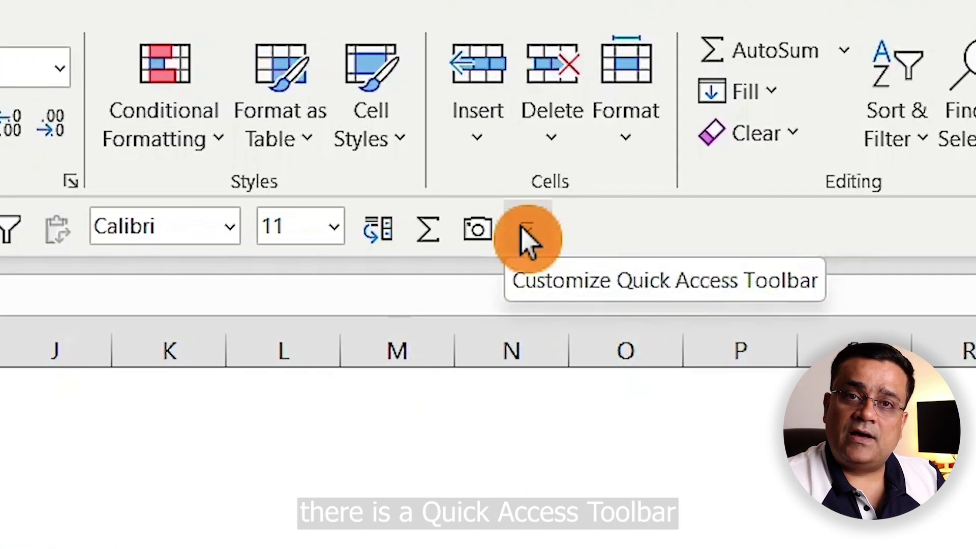
Step: Move the Quick Access Toolbar above the ribbon and reopen its customization menu from the >> overflow
left_click(526, 232)
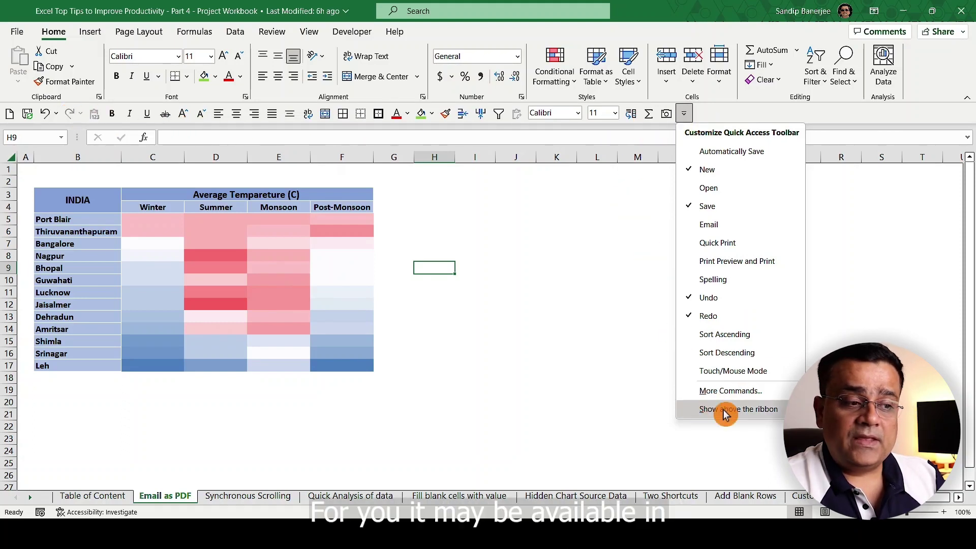
left_click(775, 410)
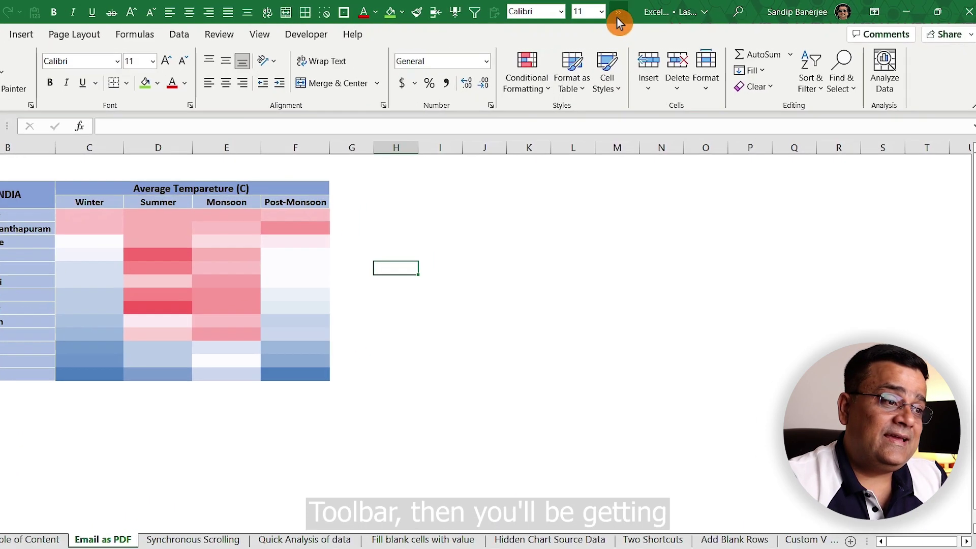
left_click(638, 11)
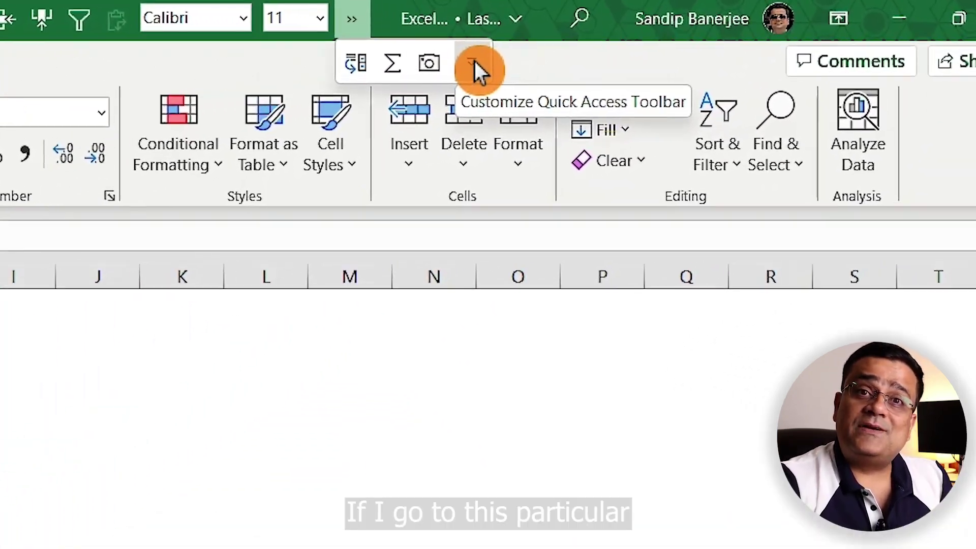
left_click(565, 55)
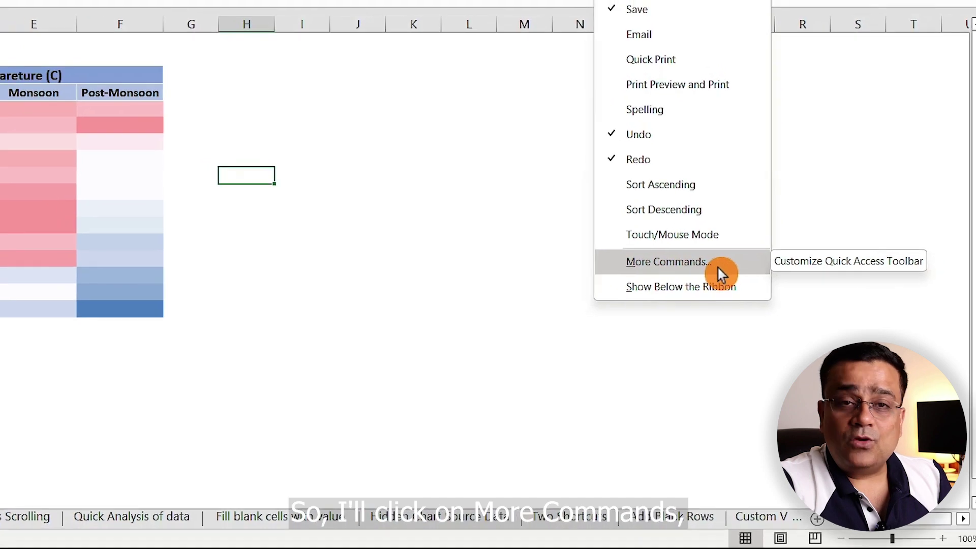
Step: Under More Commands, add E-mail as PDF Attachment from All Commands to the toolbar and confirm with OK
left_click(649, 256)
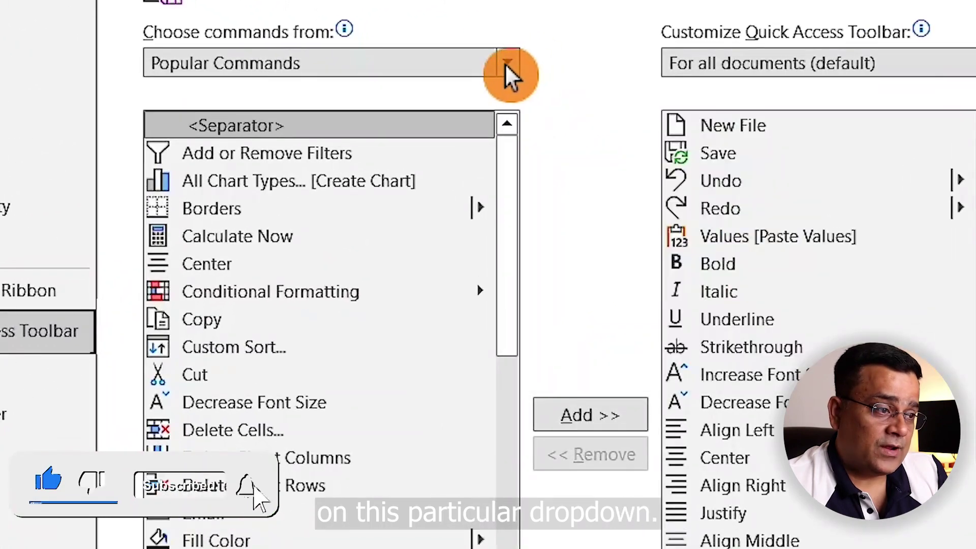
left_click(506, 65)
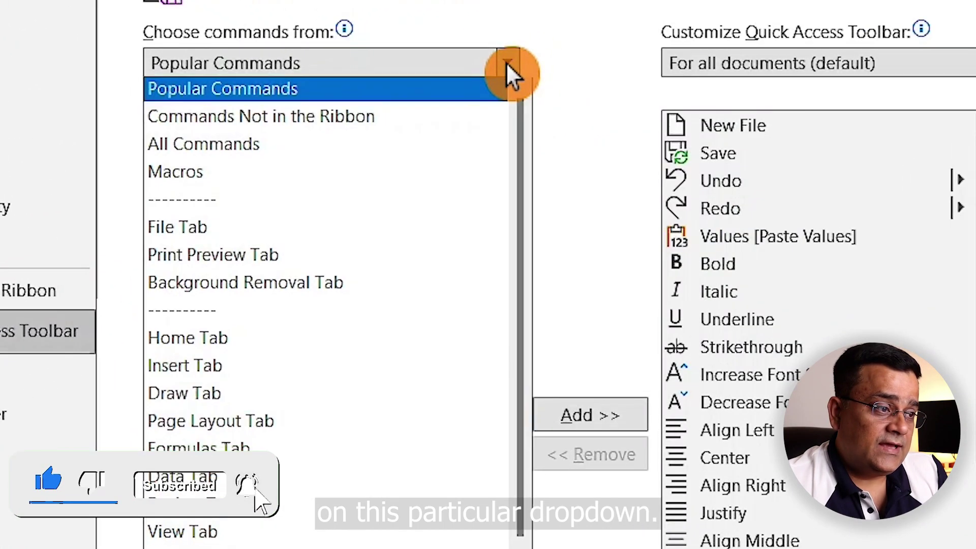
left_click(244, 149)
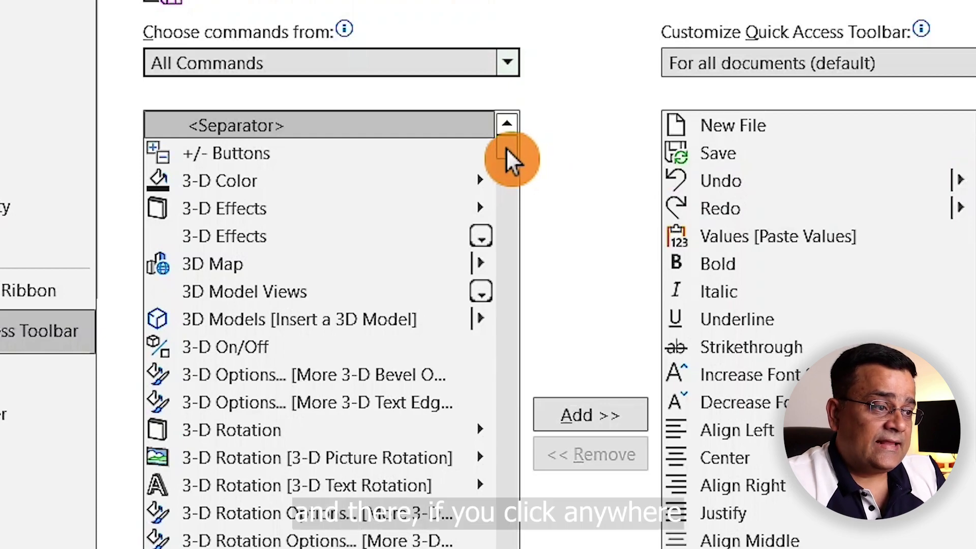
left_click_drag(506, 148, 506, 153)
left_click(288, 246)
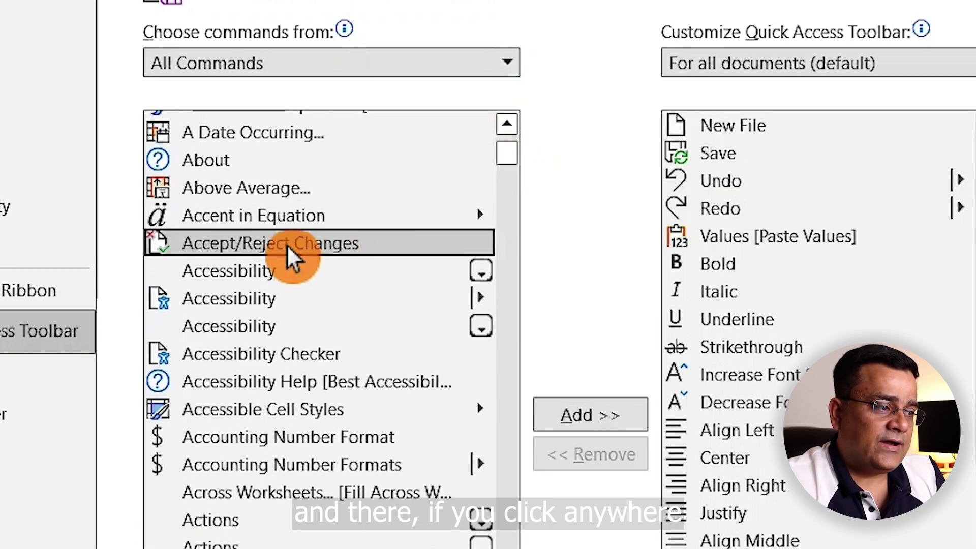
type("Email")
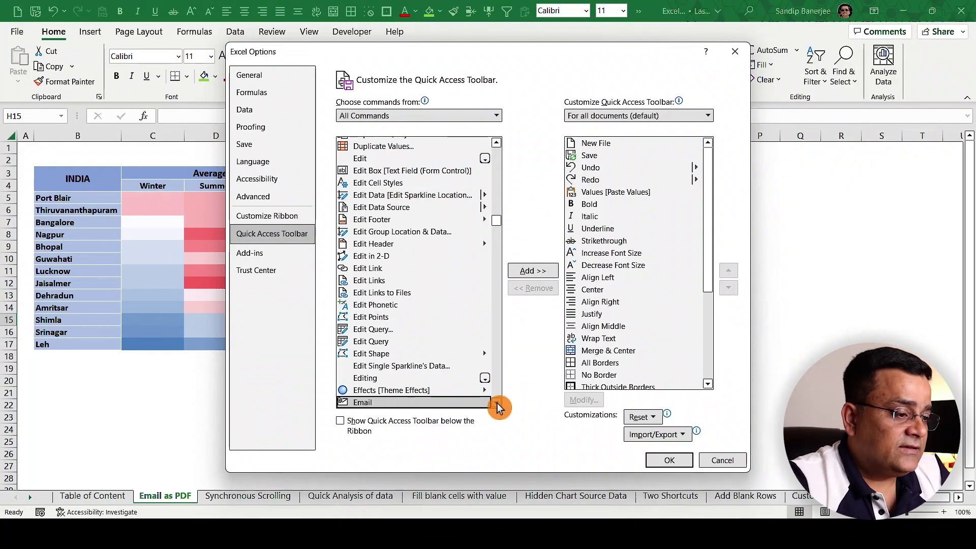
scroll(458, 359, "down", 2)
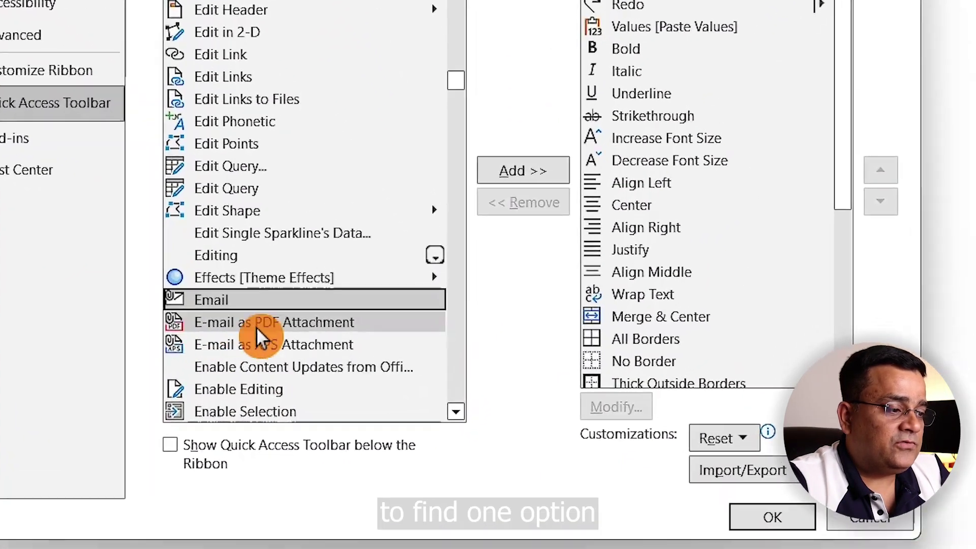
left_click(256, 326)
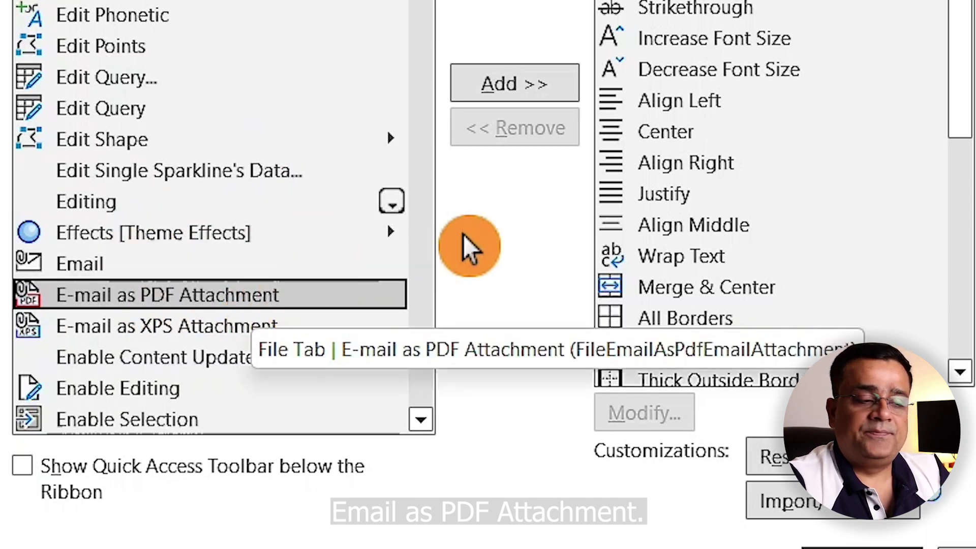
left_click(543, 84)
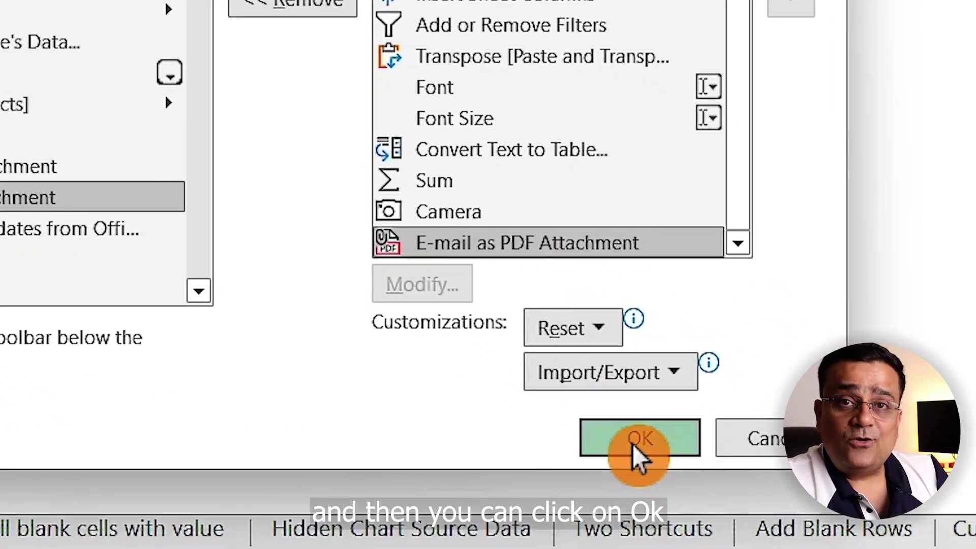
left_click(633, 445)
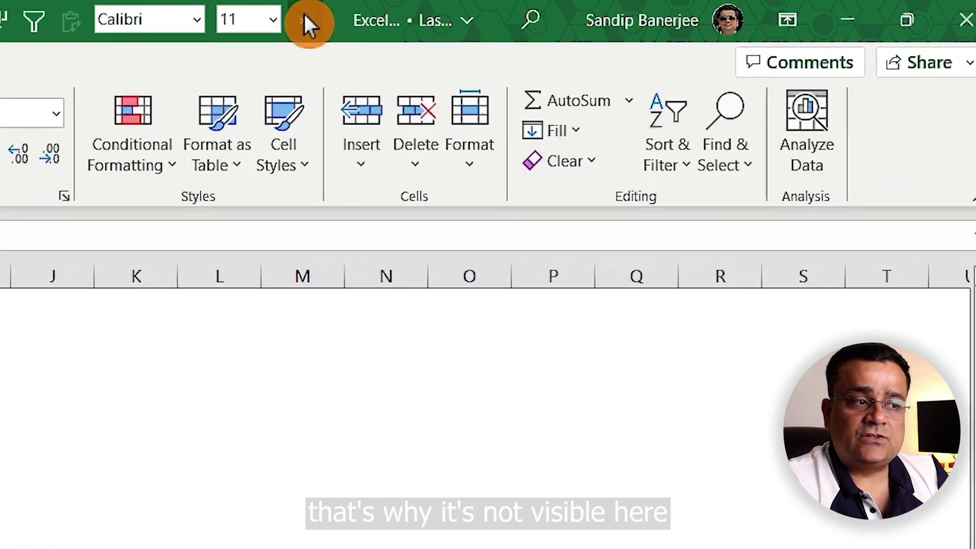
Step: Show the Quick Access Toolbar below the ribbon, exposing the new E-mail as PDF Attachment button
left_click(638, 12)
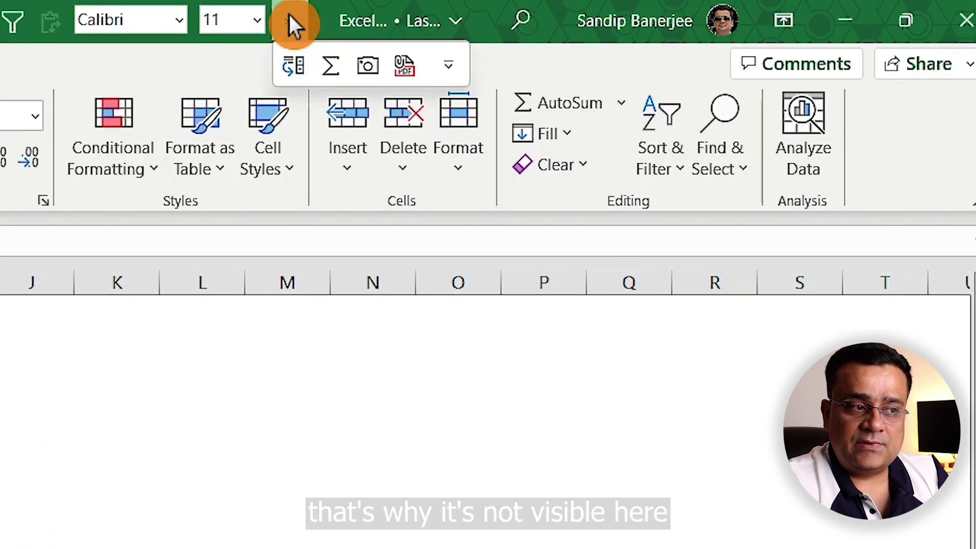
left_click(451, 66)
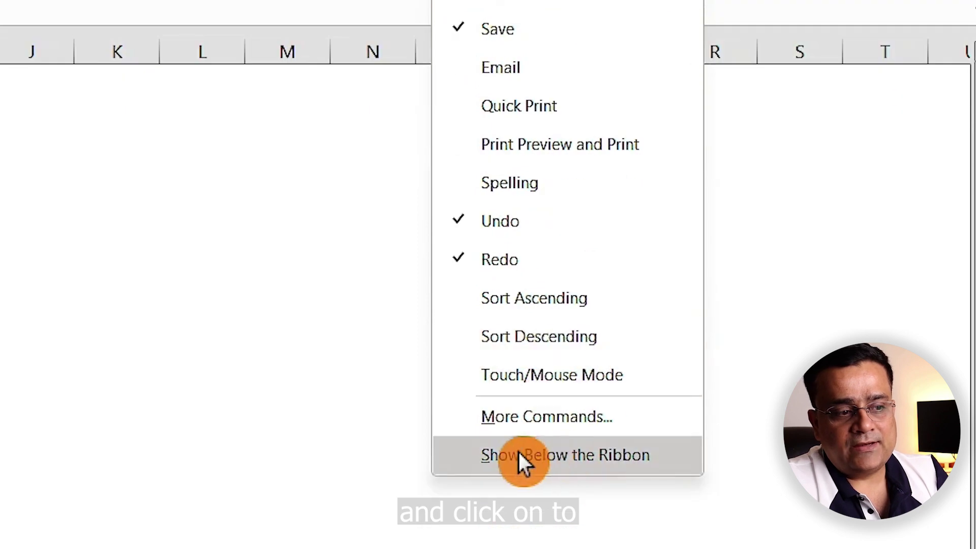
left_click(569, 459)
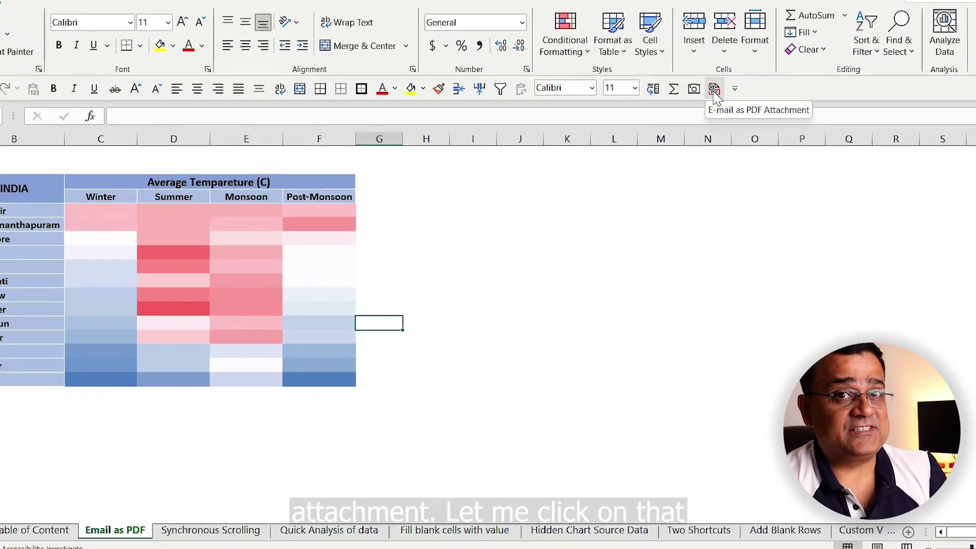
Step: Email the sheet as a PDF attachment with the new Quick Access Toolbar button
left_click(700, 101)
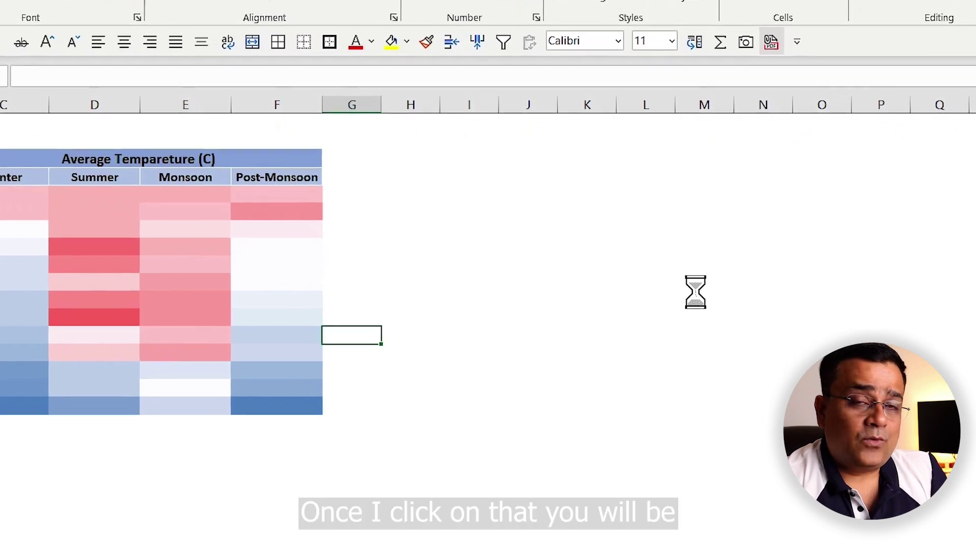